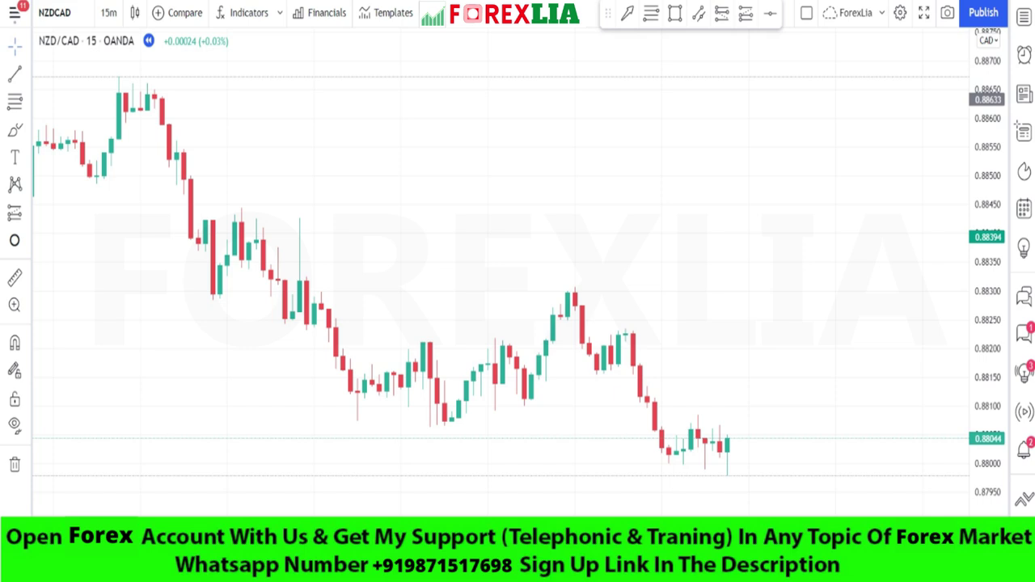
Switch the chart to OANDA's NZD/CAD pair on the 15-minute interval
click(66, 22)
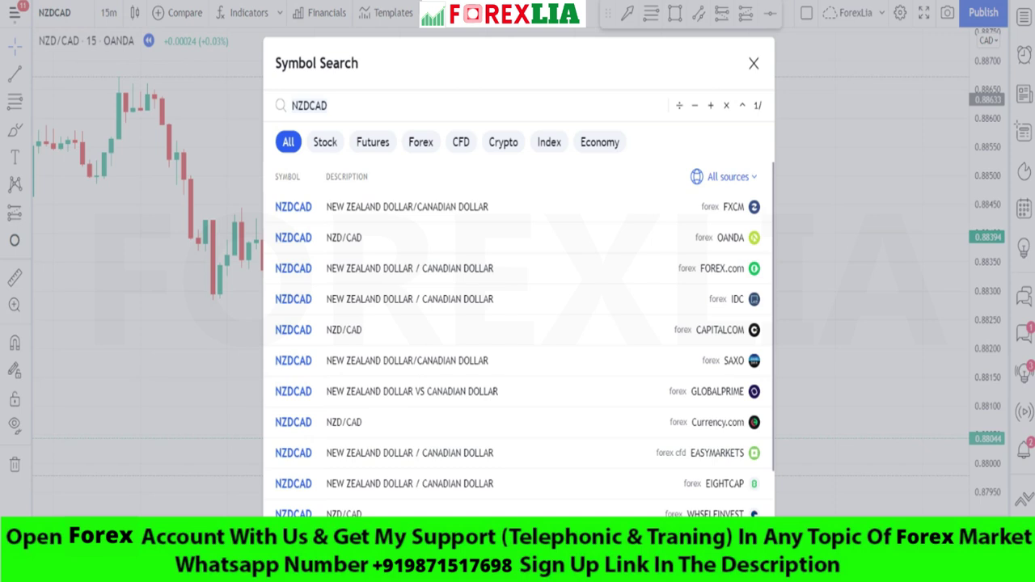
click(344, 244)
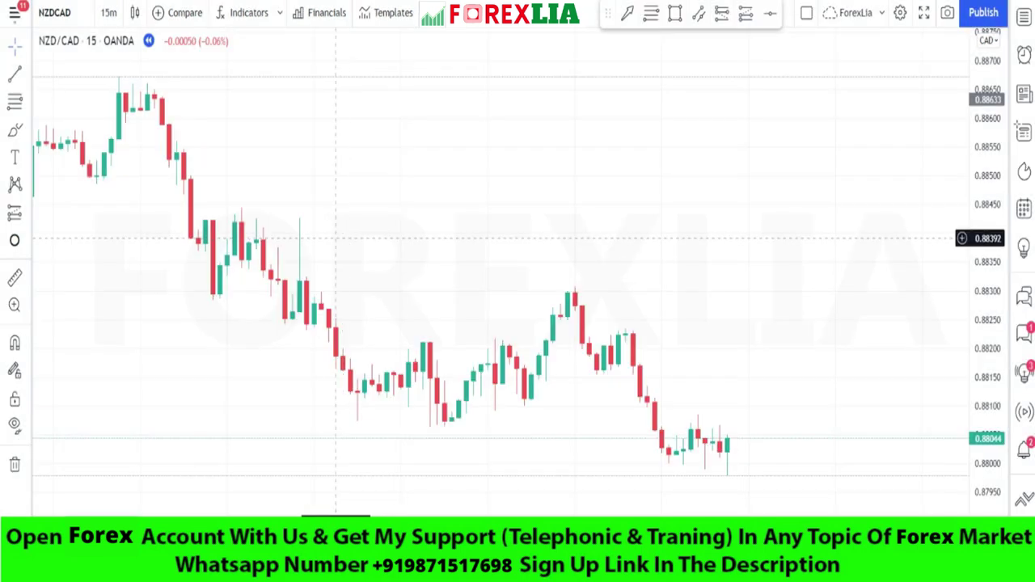
click(109, 13)
click(123, 148)
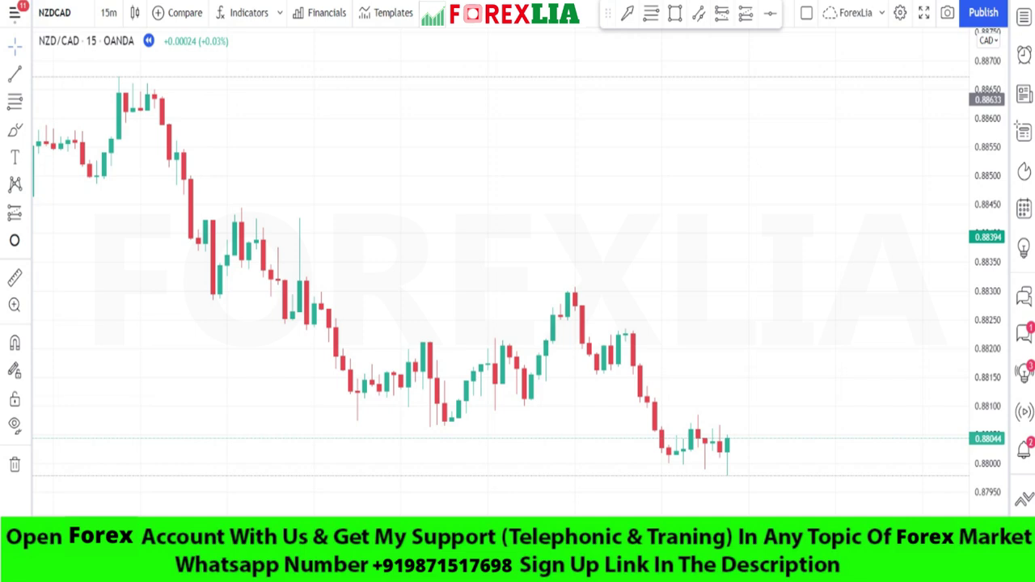
click(249, 15)
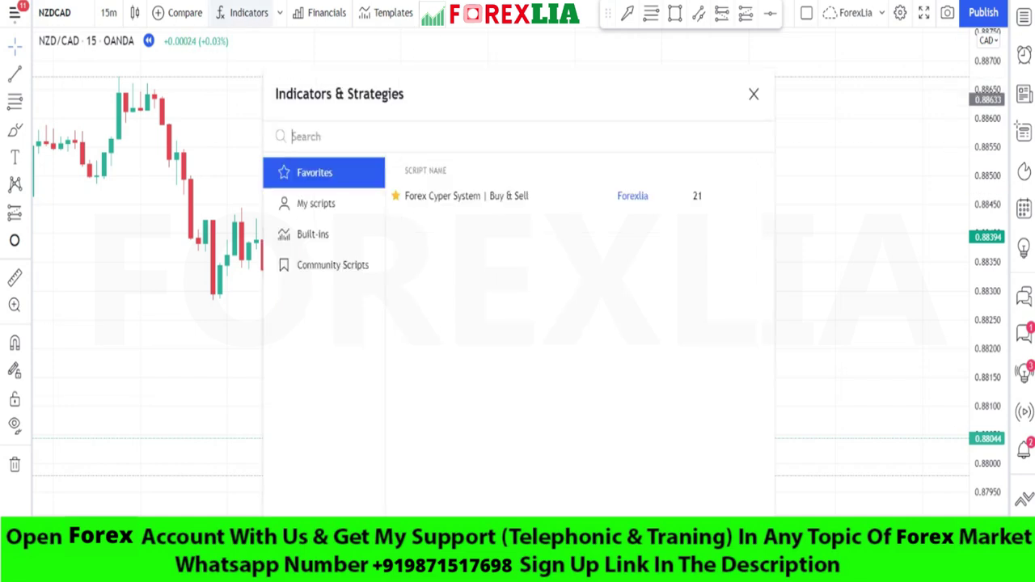
Add two Moving Average Exponential indicators to the chart
text(EMA)
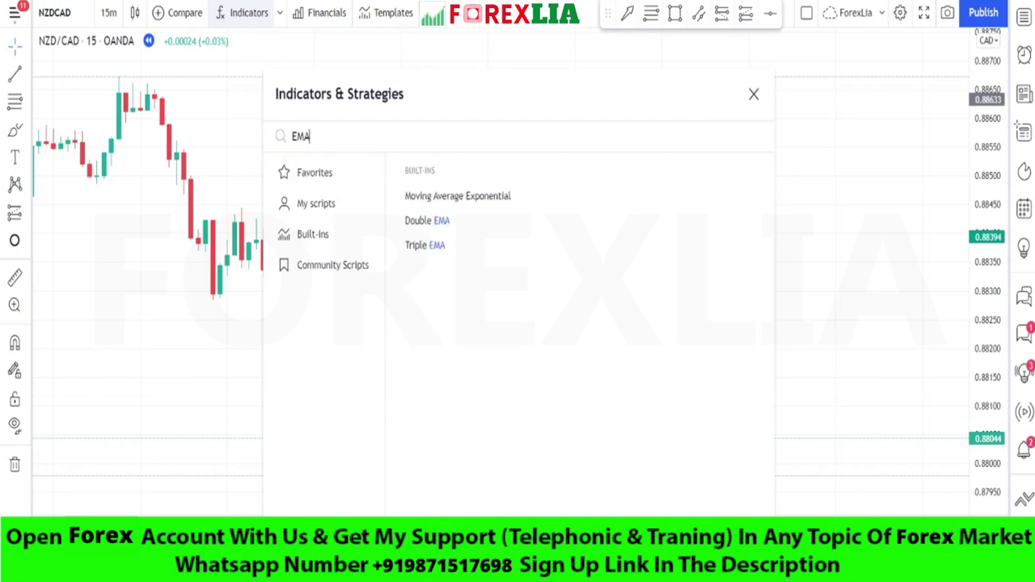
click(494, 194)
click(494, 195)
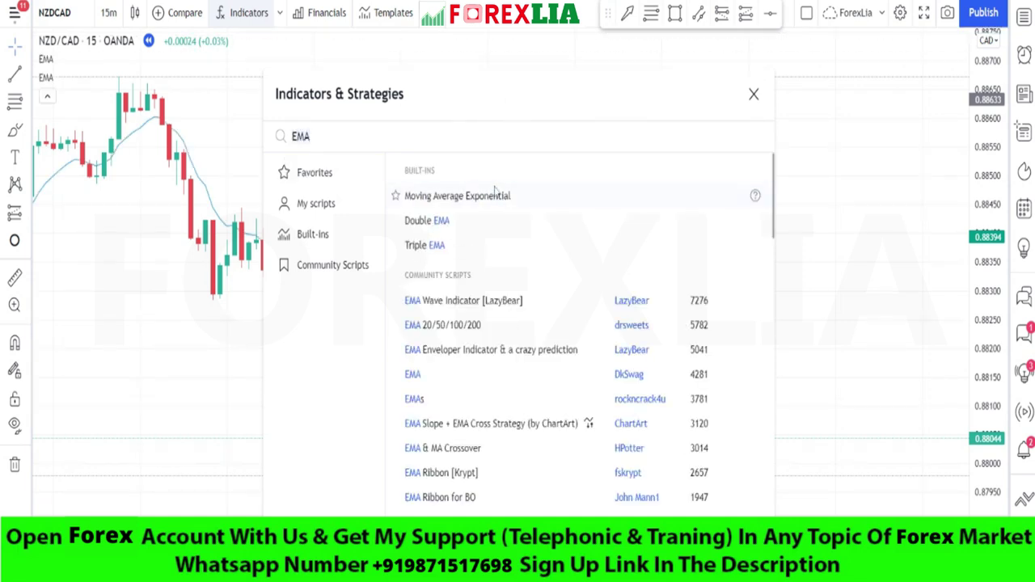
click(752, 95)
Set the first EMA to length 25 with a green line
click(80, 59)
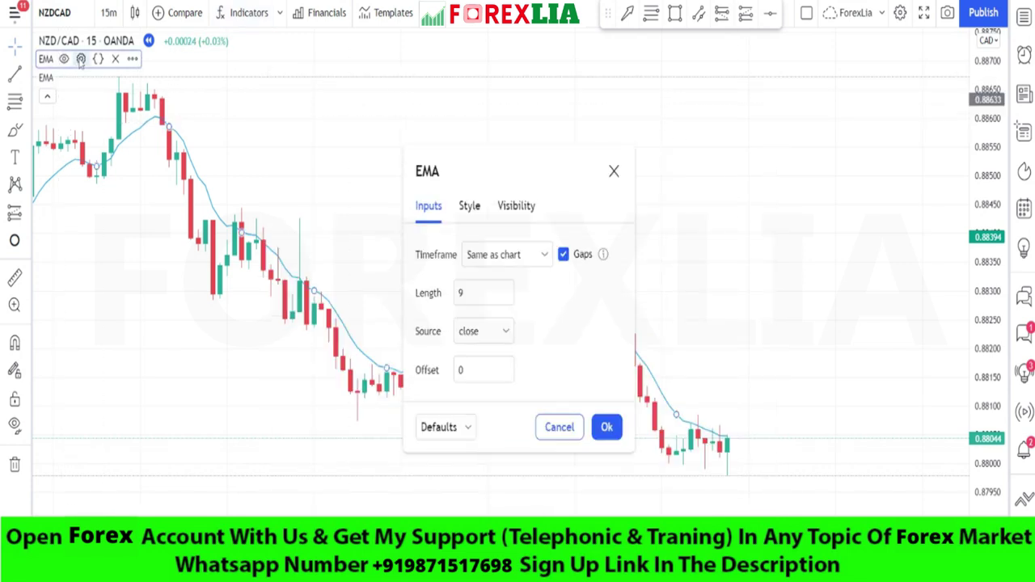
click(455, 296)
key(BackSpace)
text(25)
click(469, 207)
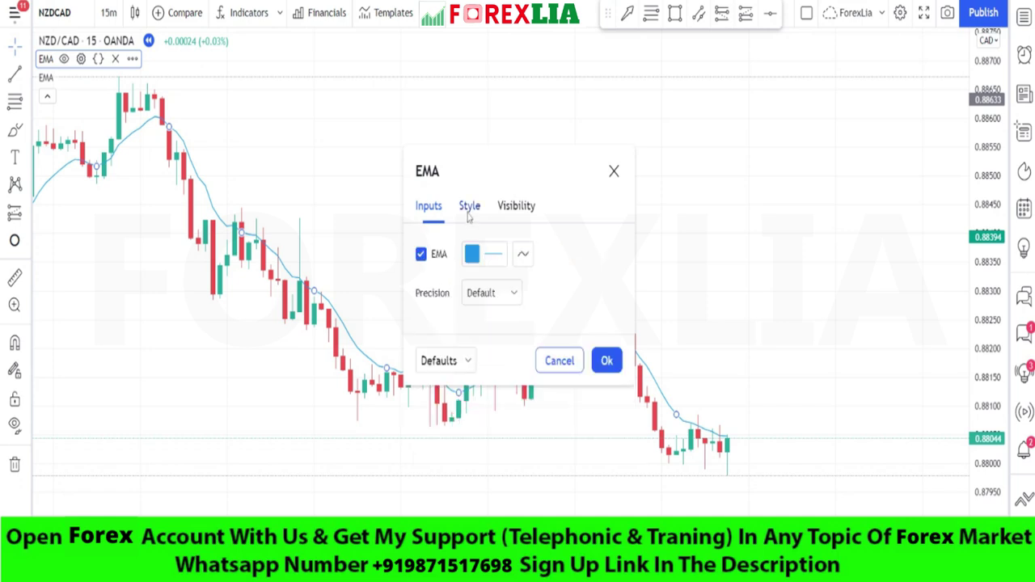
click(478, 258)
click(516, 303)
click(569, 236)
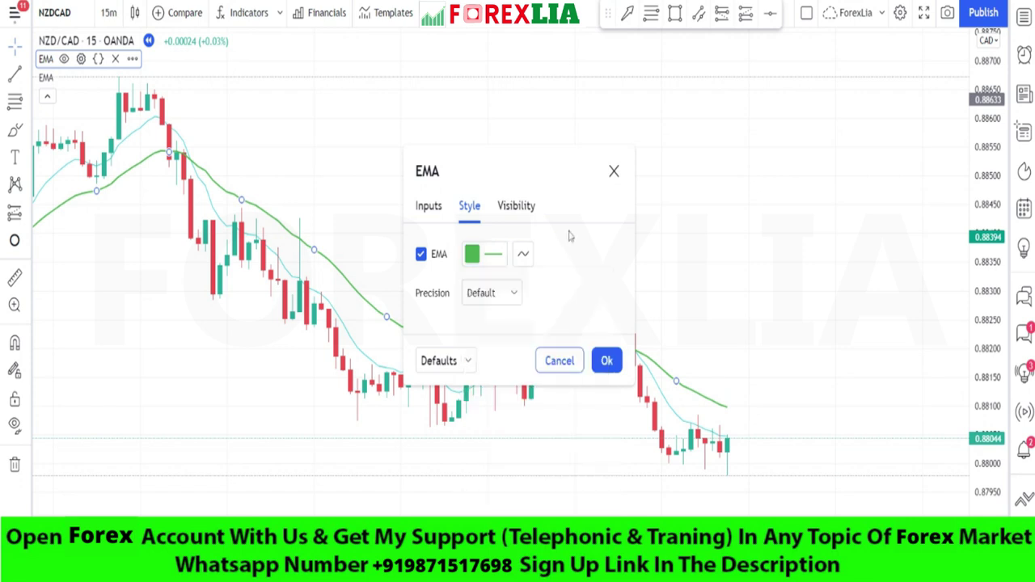
click(608, 362)
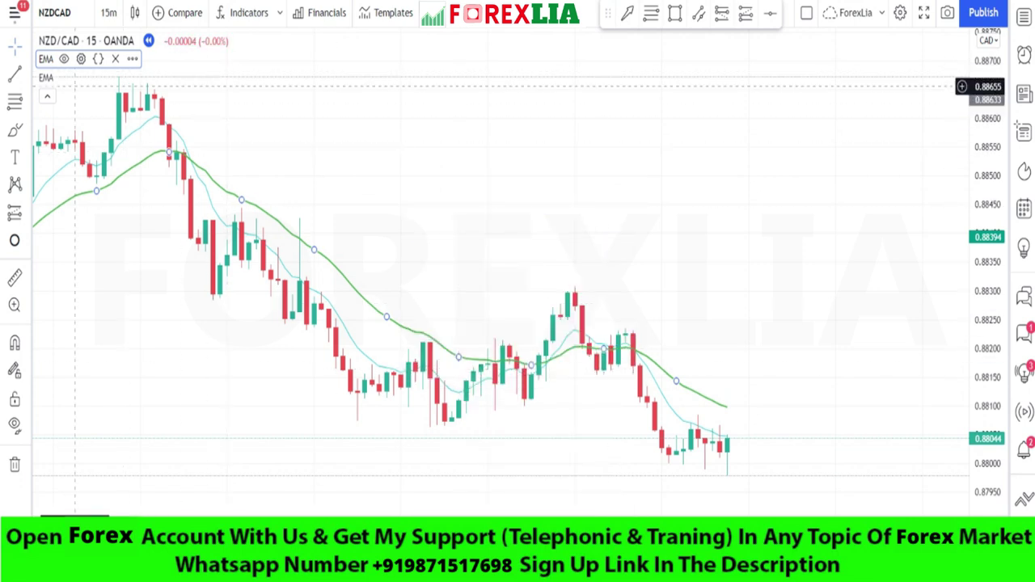
Restyle the second EMA with a black line
click(81, 77)
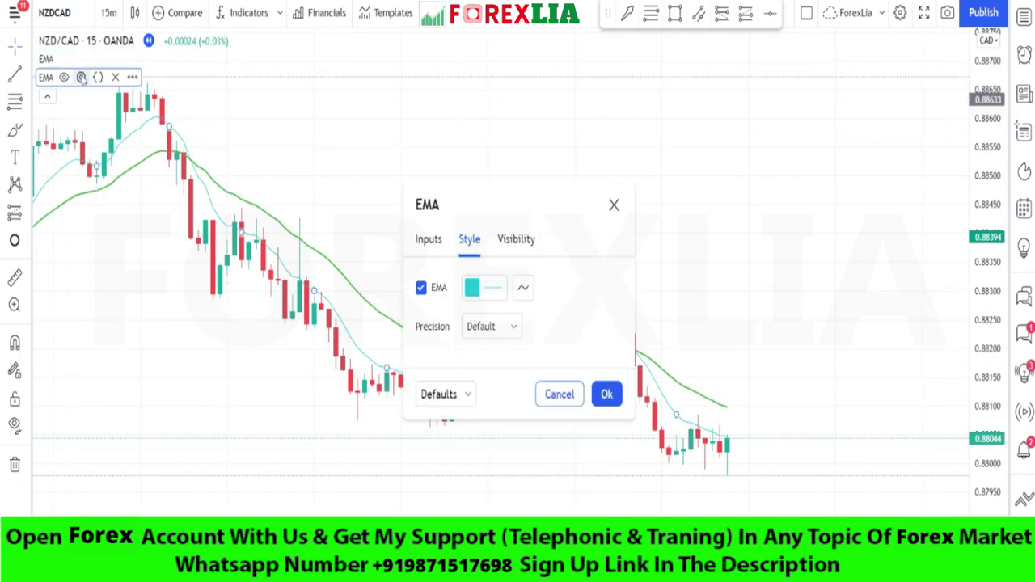
click(428, 240)
click(463, 325)
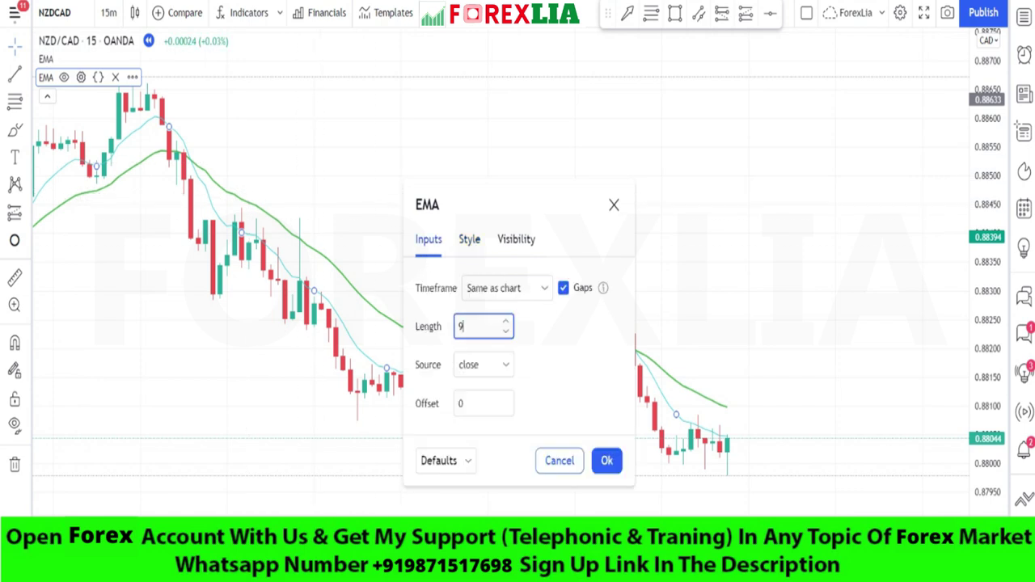
click(469, 239)
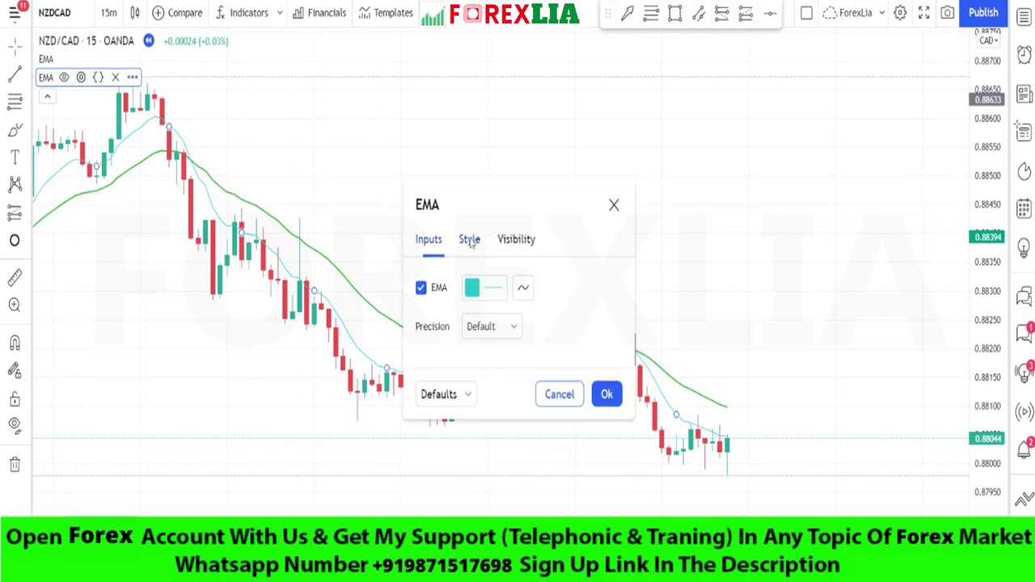
click(483, 287)
click(599, 319)
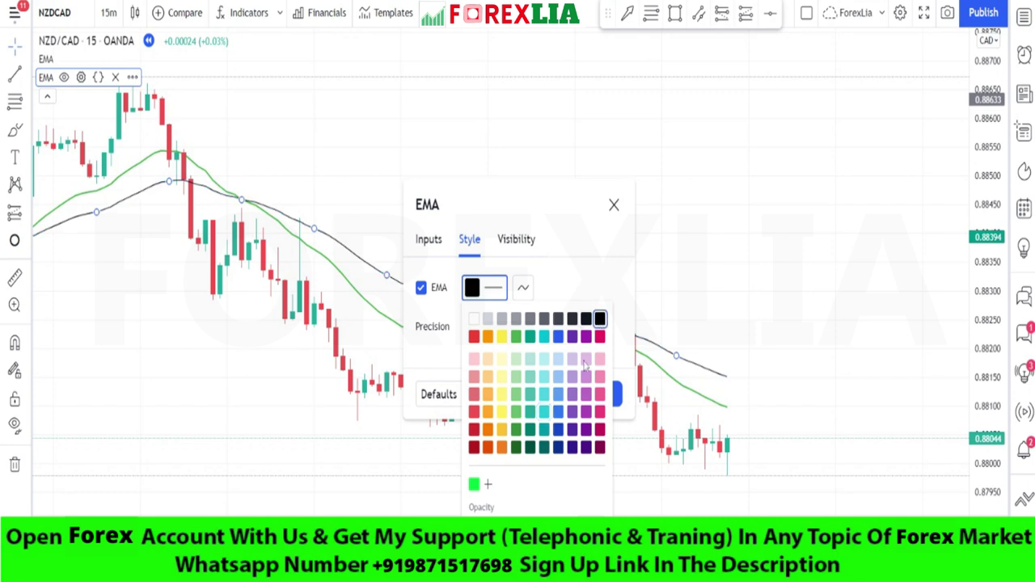
click(569, 274)
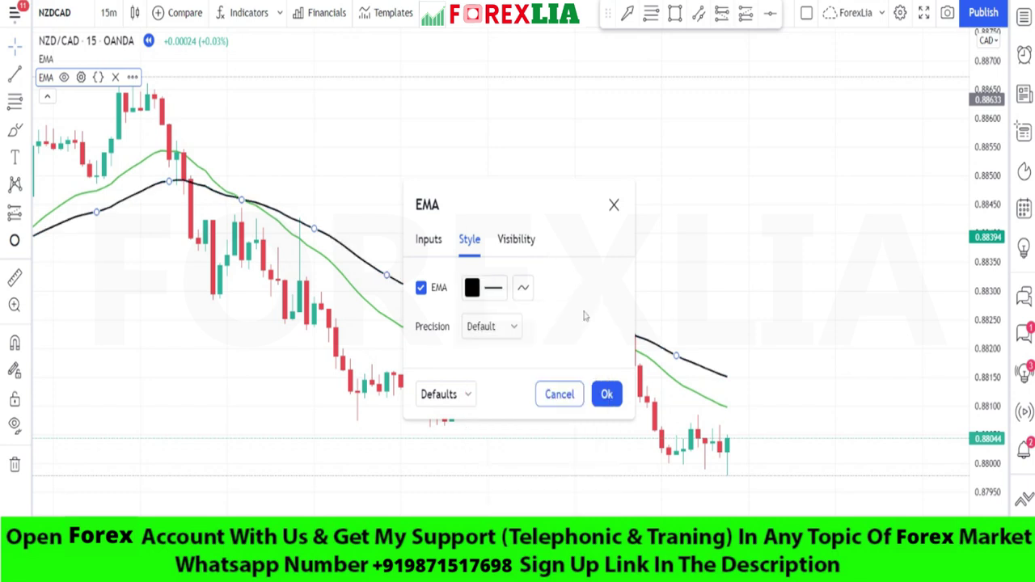
click(607, 395)
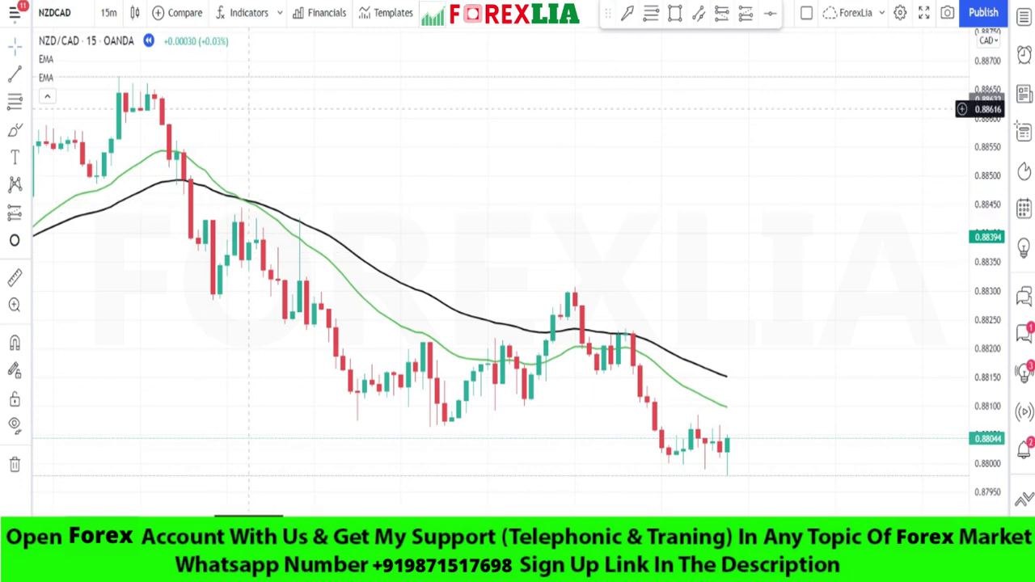
click(251, 13)
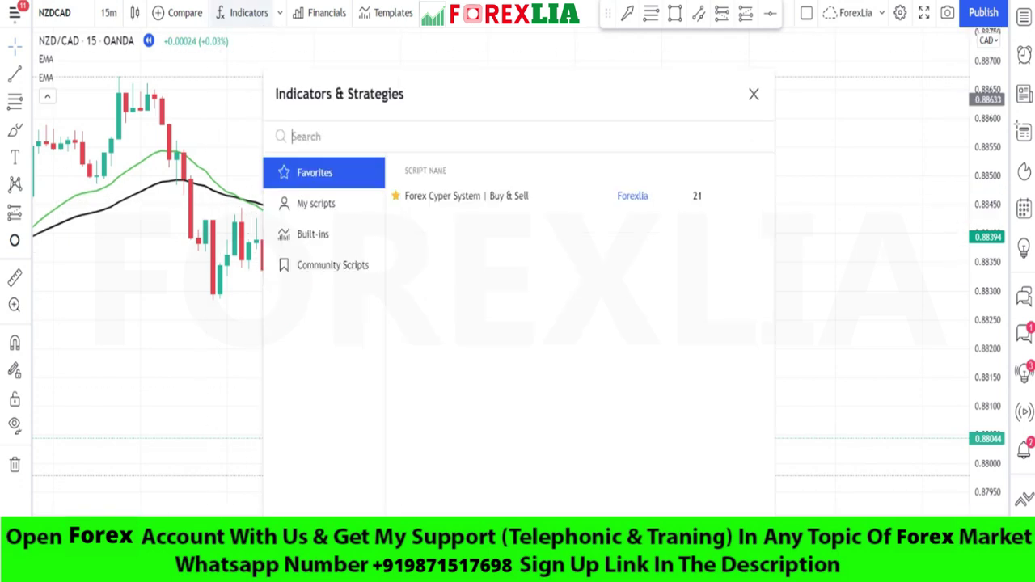
Add a Relative Strength Index pane below the chart
text(RSI)
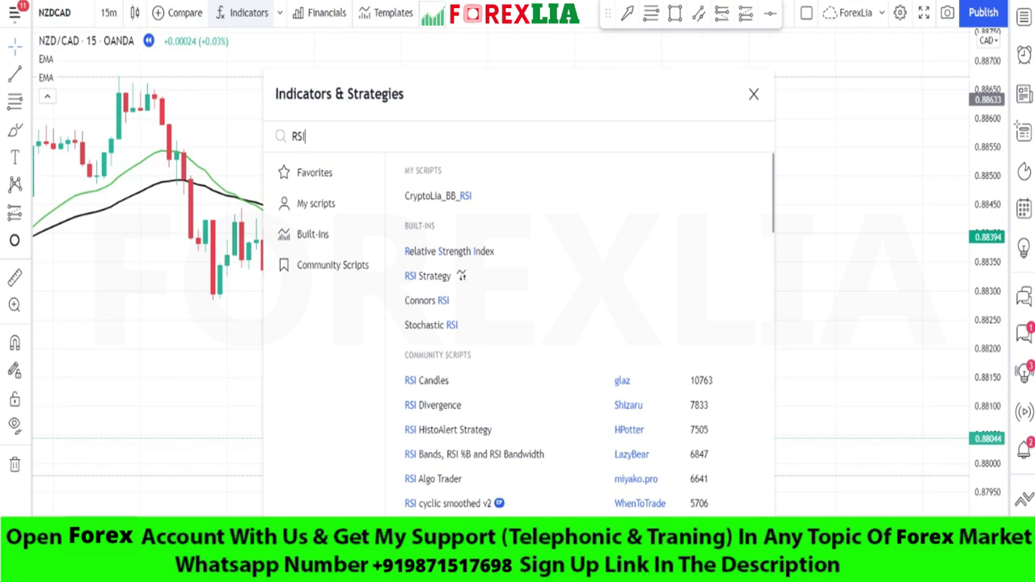
click(490, 254)
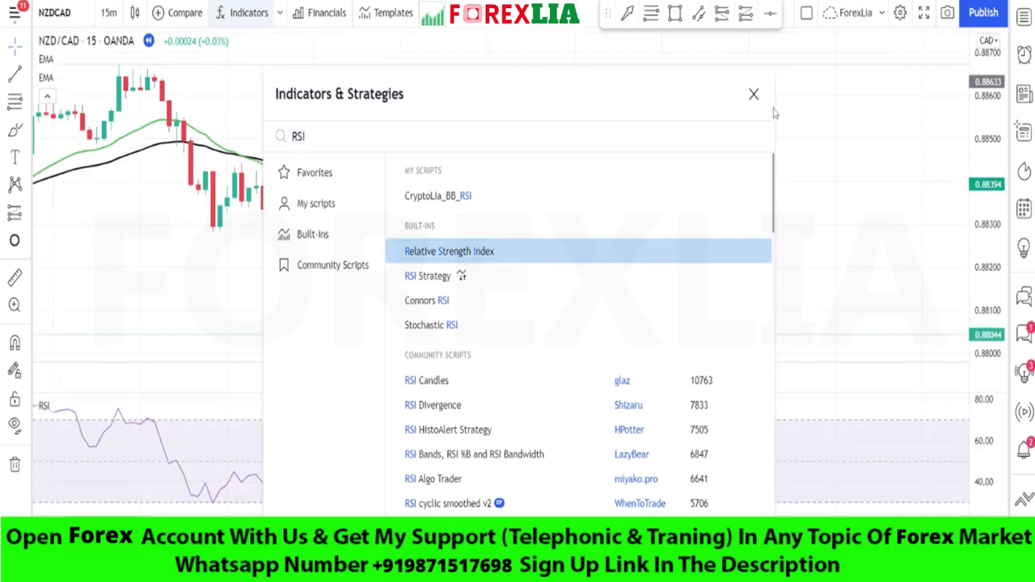
click(753, 94)
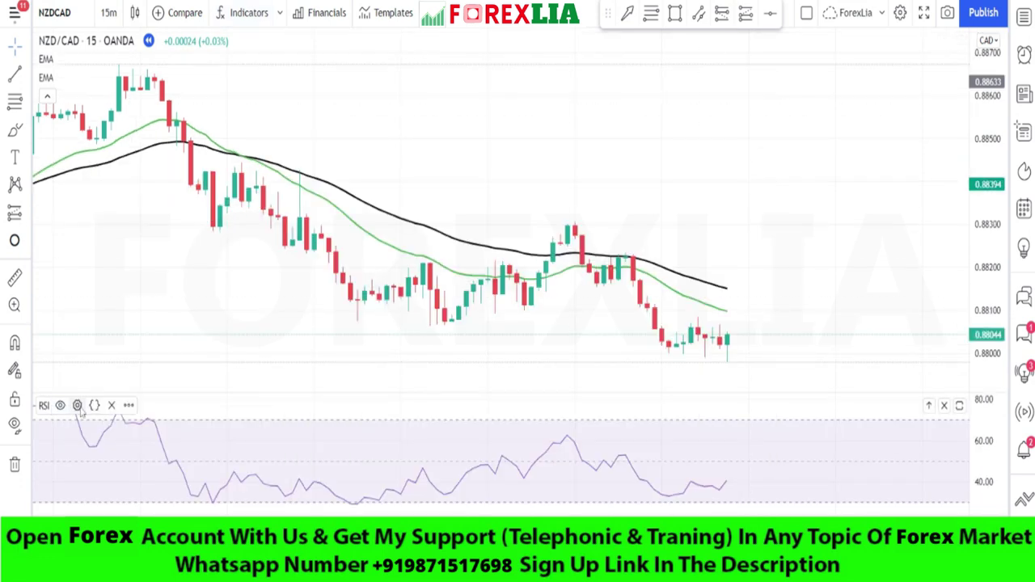
Hide the RSI upper and lower bands and make the 50 midline solid black
click(78, 406)
click(418, 255)
click(418, 331)
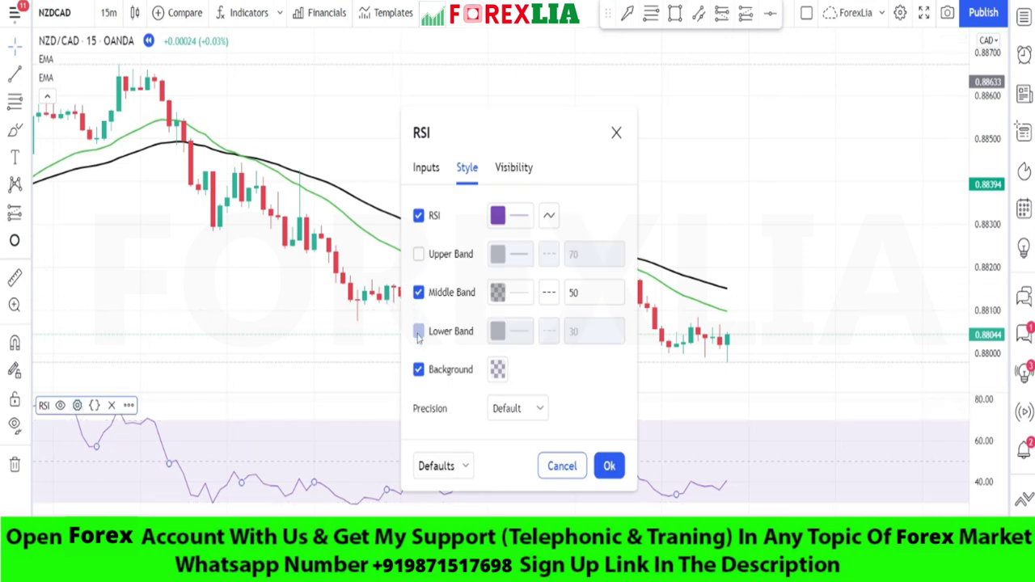
click(498, 295)
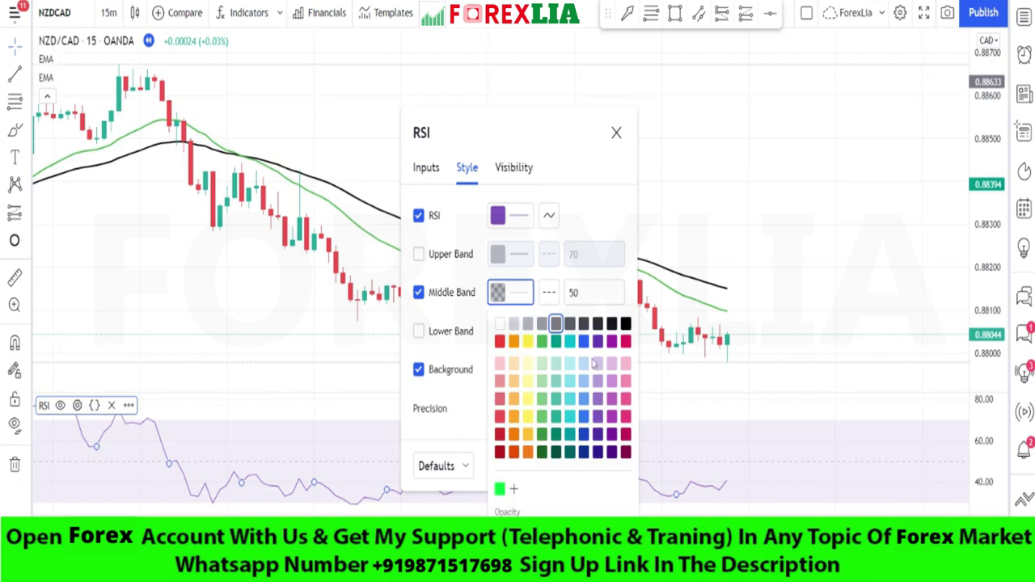
click(626, 324)
click(626, 325)
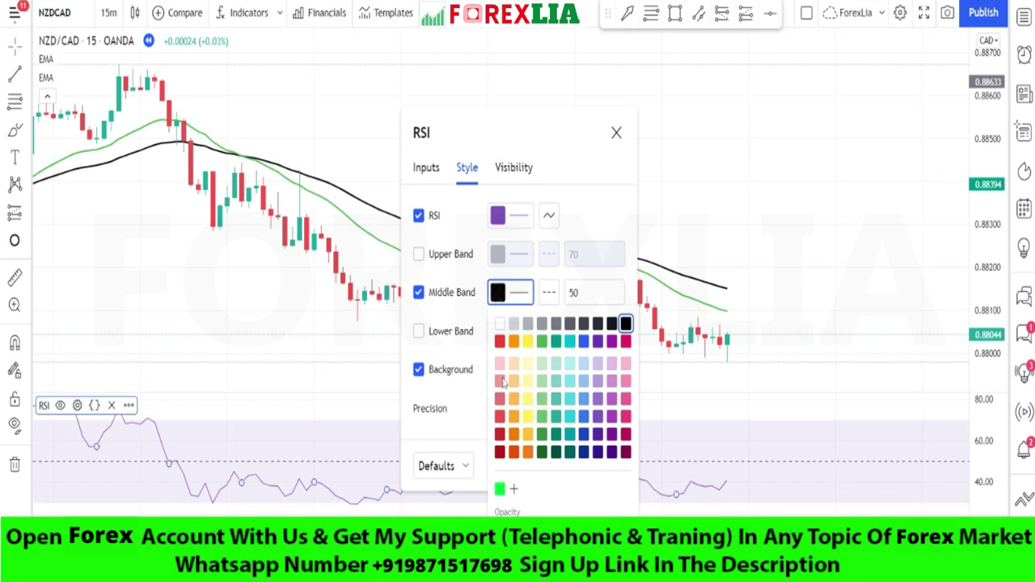
click(564, 298)
click(550, 293)
click(566, 321)
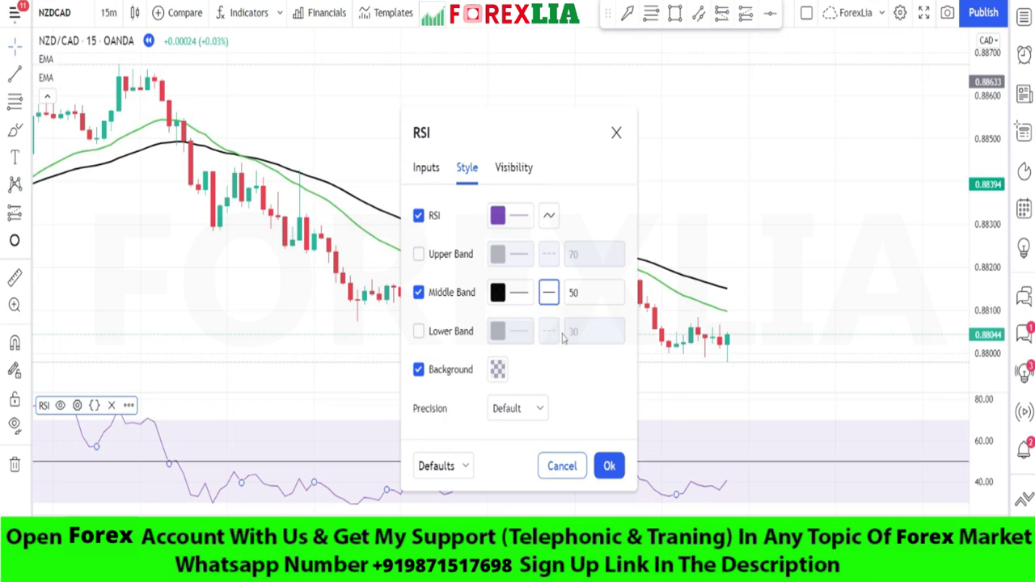
Set the RSI length to 28 and apply the settings
click(429, 170)
click(479, 255)
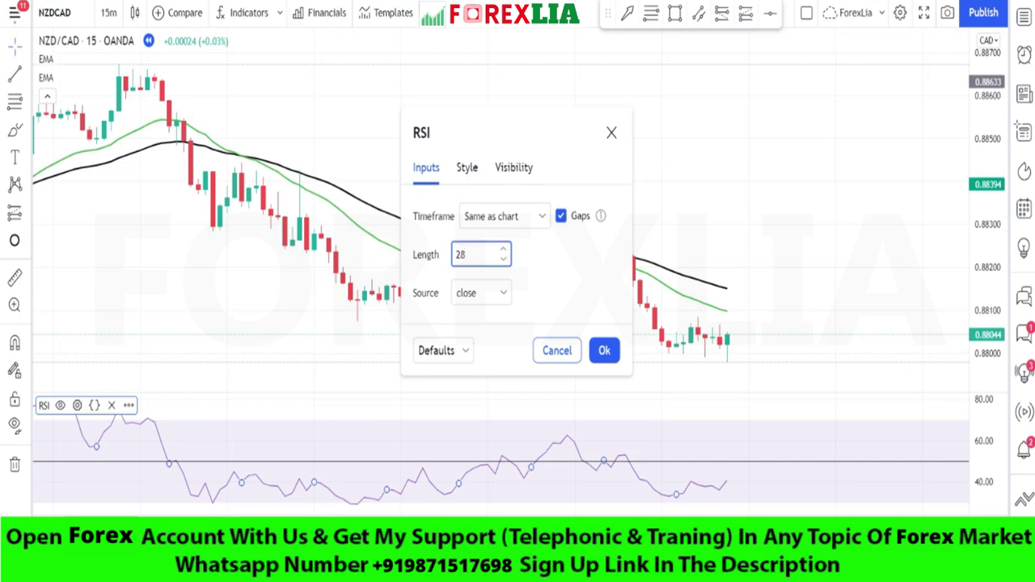
click(605, 351)
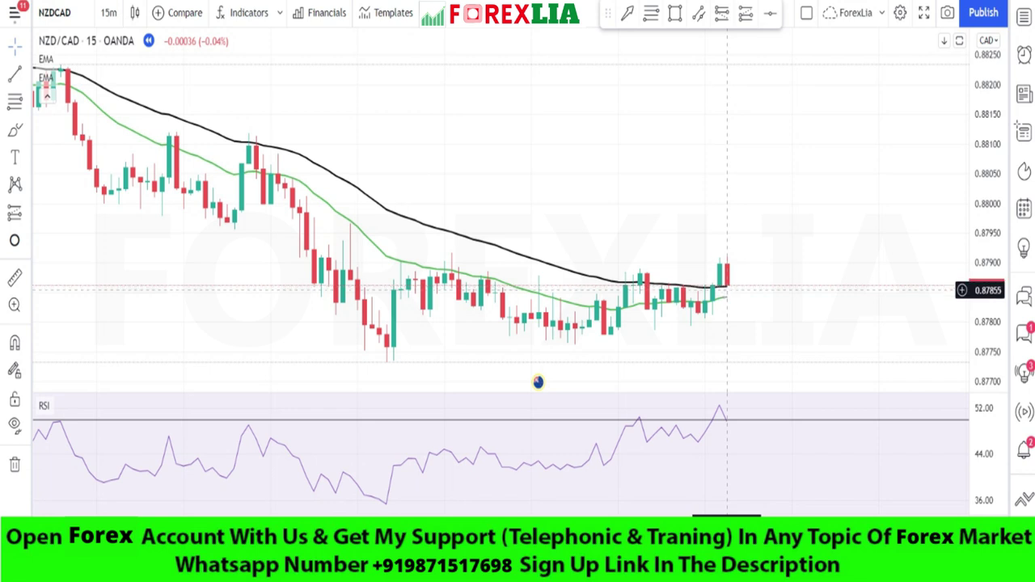
Place a long position on the latest candle with a lower stop and higher target
click(746, 14)
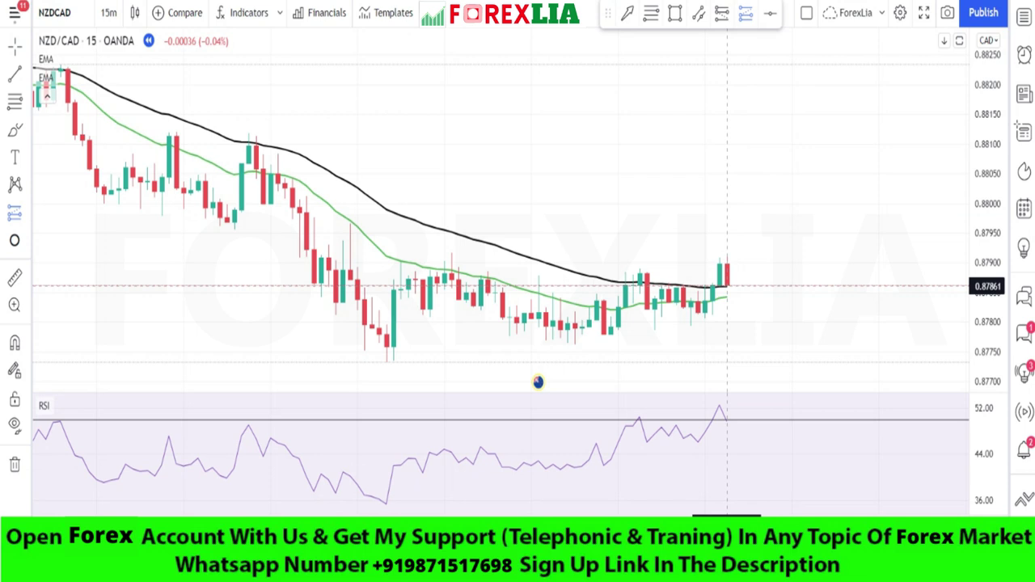
click(727, 285)
drag(727, 345, 728, 364)
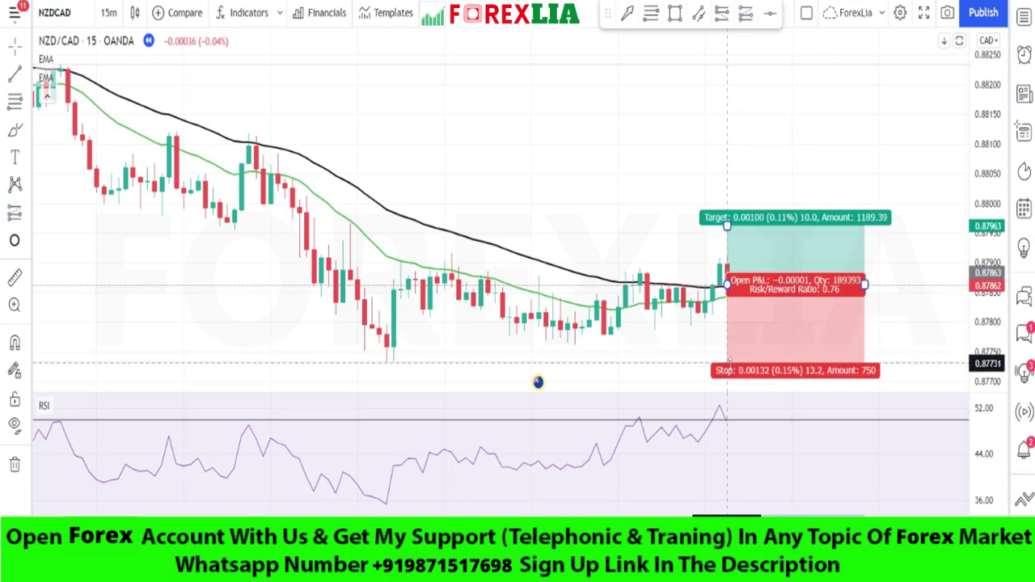
drag(727, 225, 727, 207)
Trim the long position to end at its 0.88000 target candle, then delete it
drag(538, 382, 509, 381)
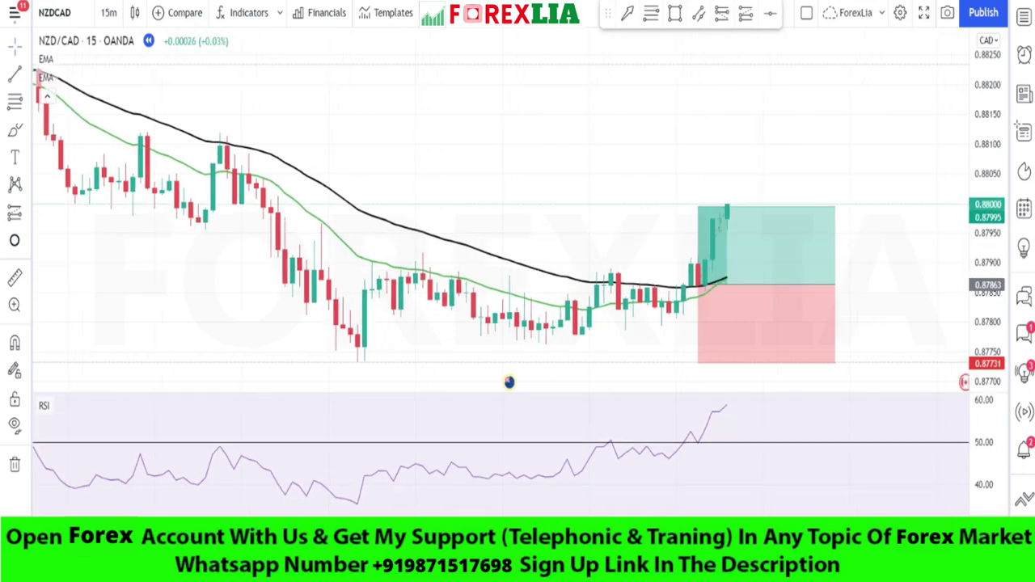
click(742, 288)
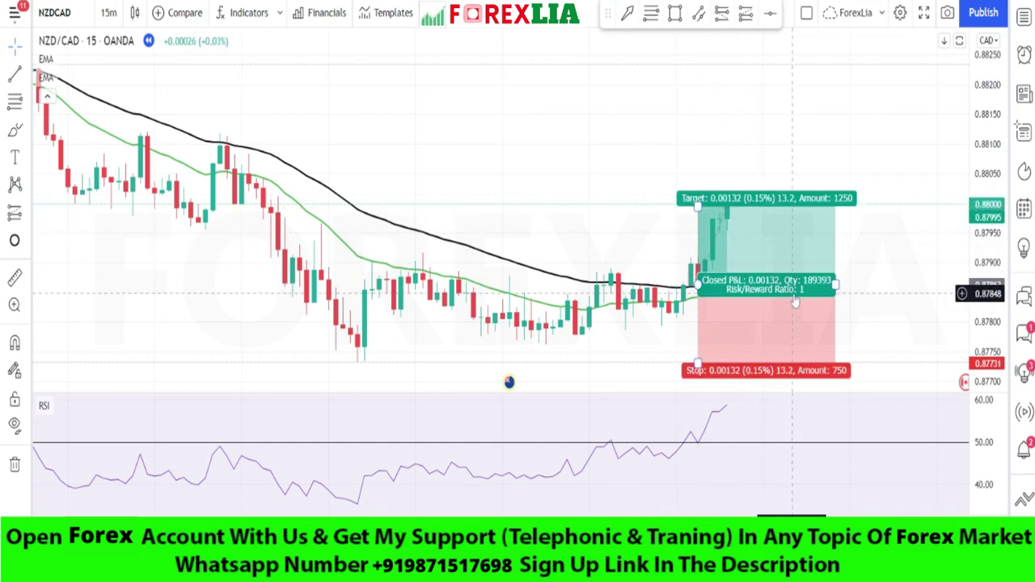
drag(835, 285, 741, 267)
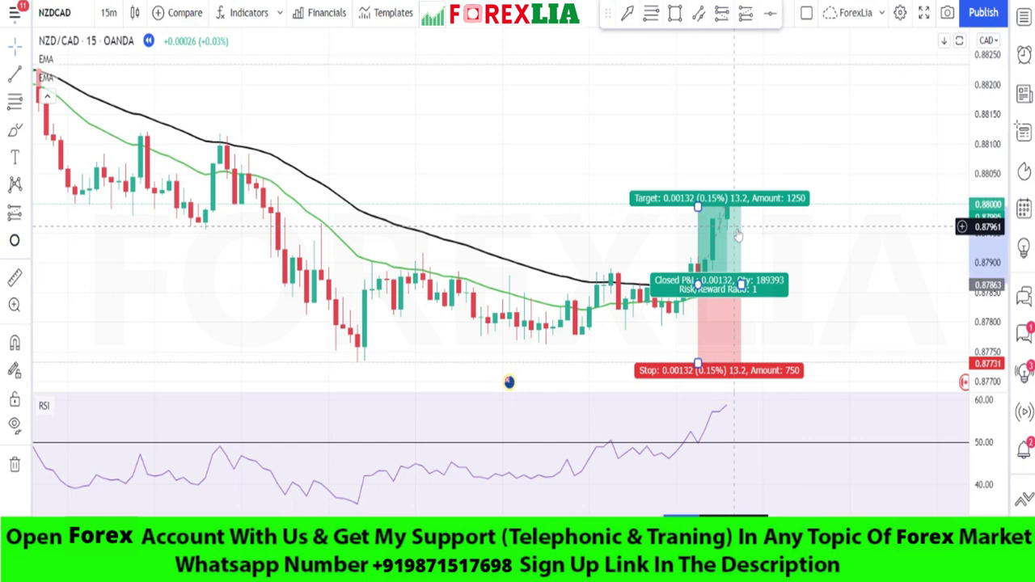
key(Delete)
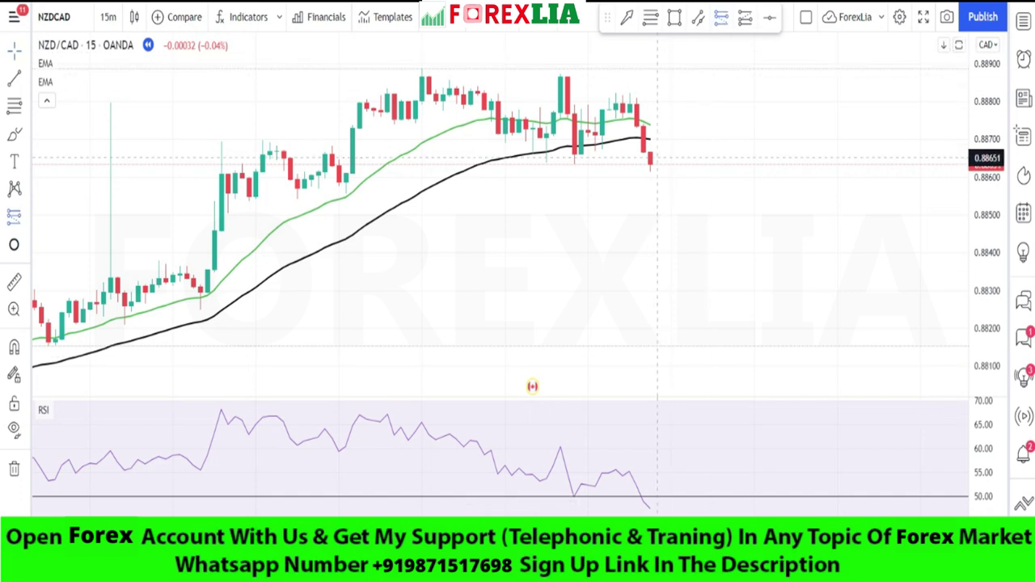
Place a short position at 0.88635 with stop 0.88866 and target 0.88405
click(650, 162)
drag(650, 107, 627, 75)
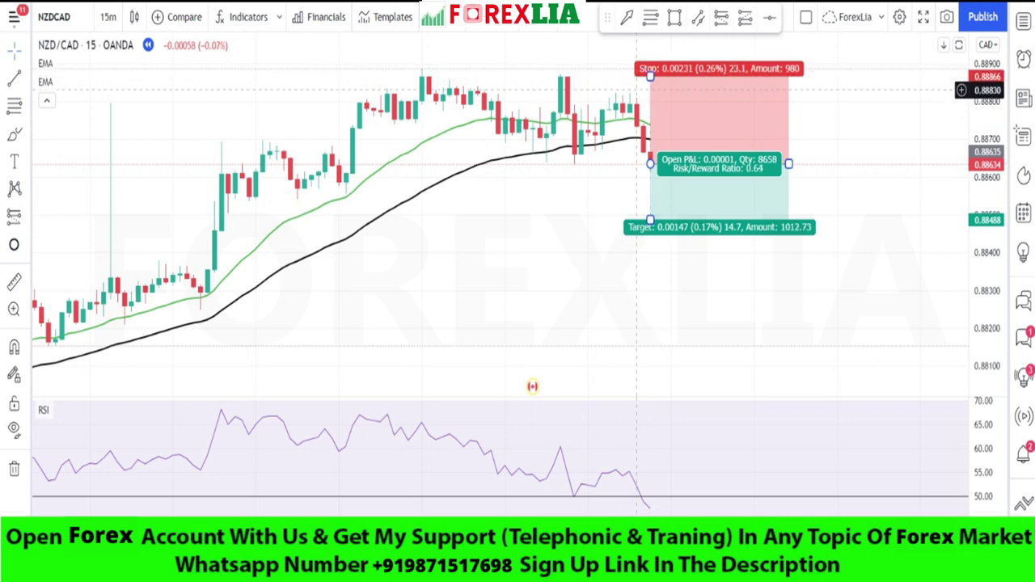
drag(650, 219, 650, 250)
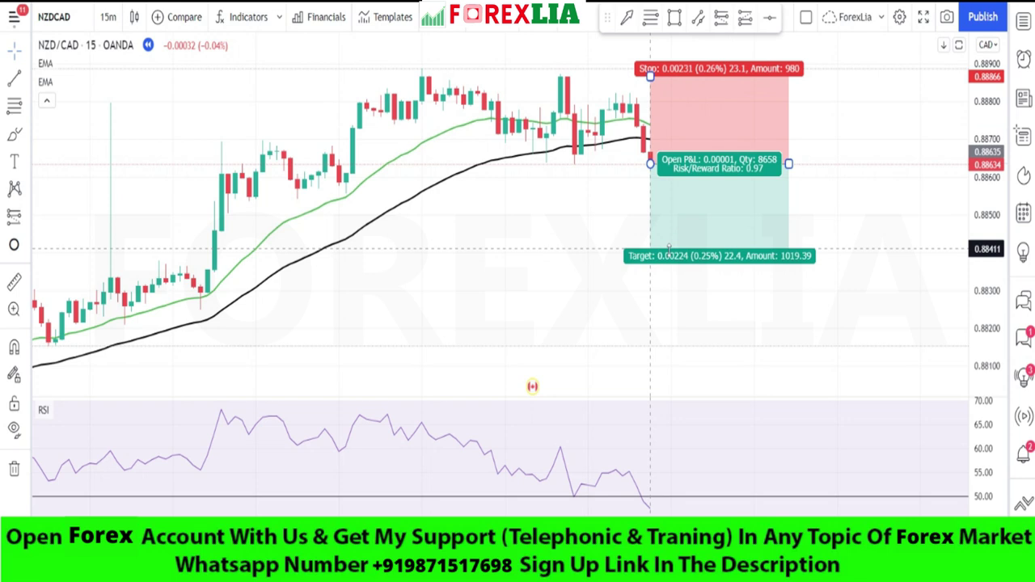
click(588, 214)
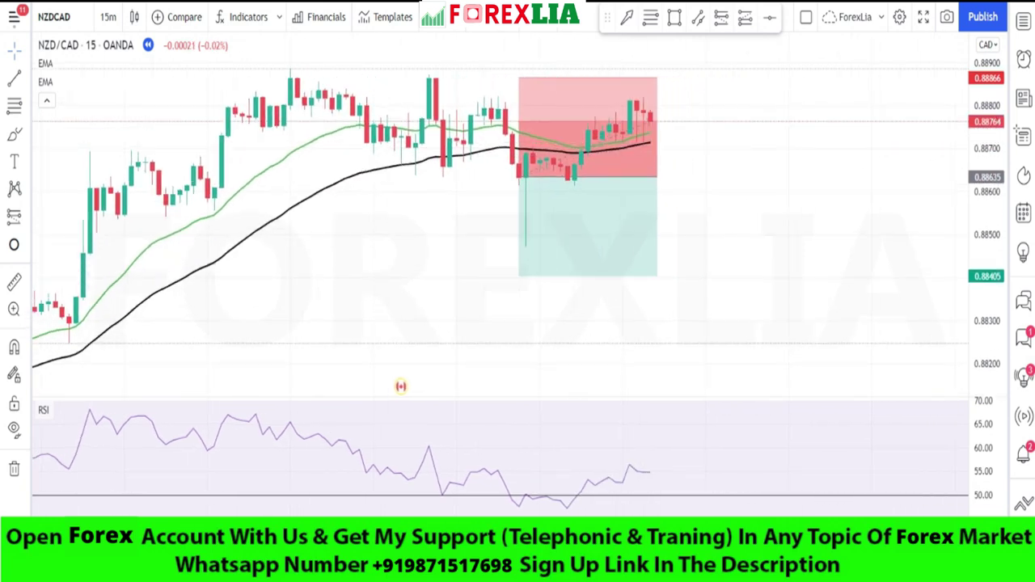
Stretch the short position over newer candles, then end it at the target-hit candle
drag(656, 176, 865, 154)
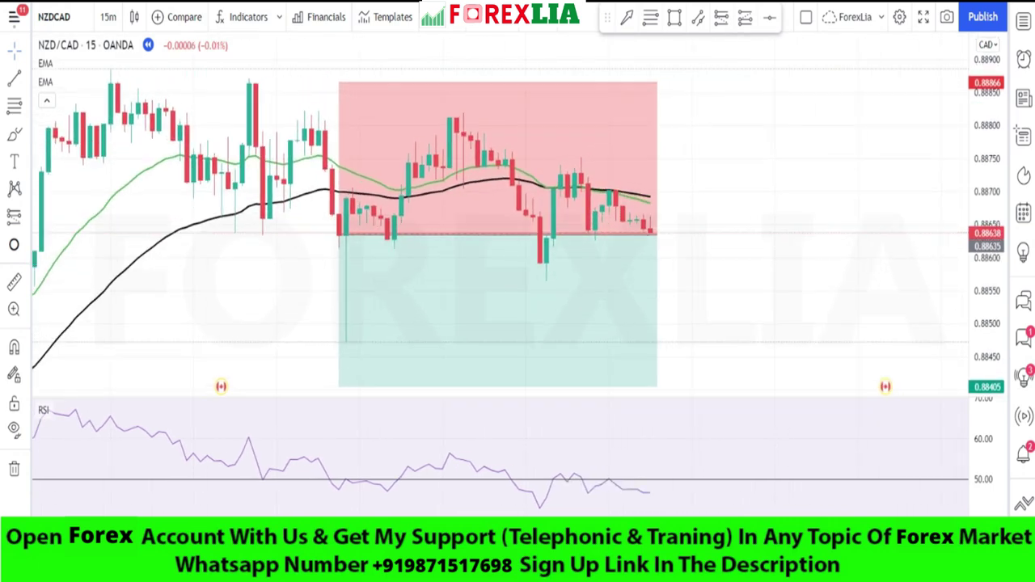
drag(656, 241, 897, 234)
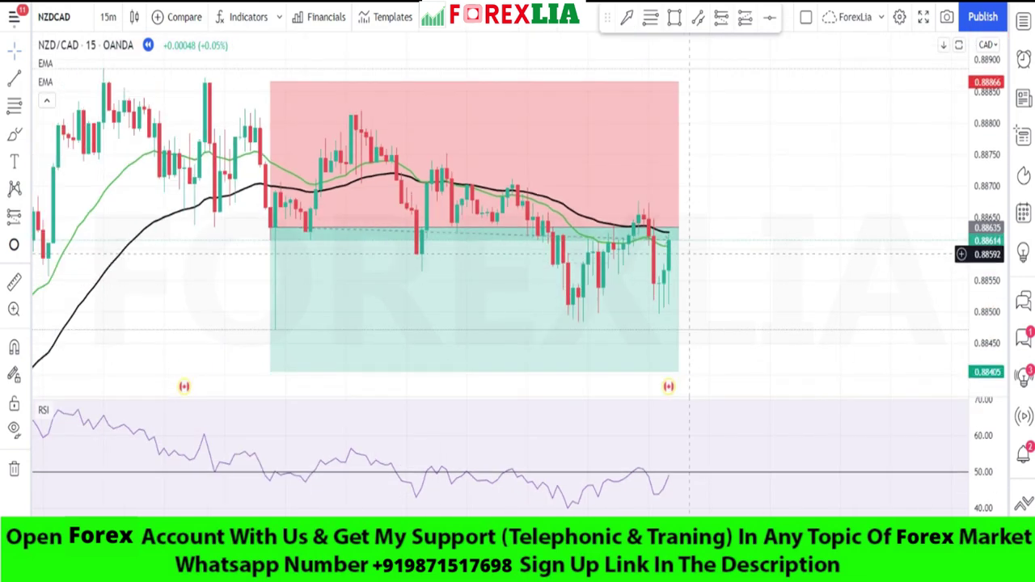
drag(679, 230, 855, 229)
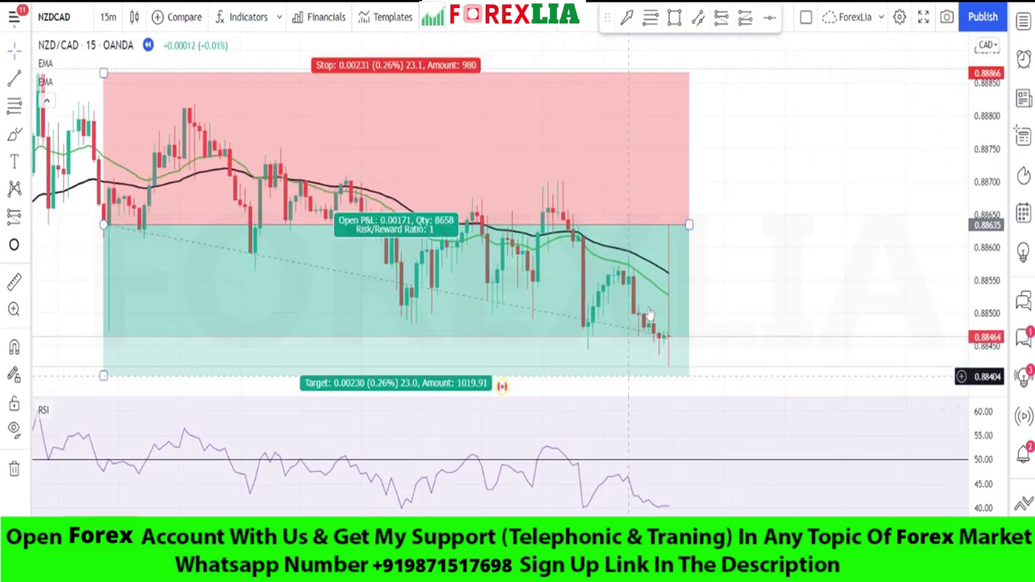
drag(689, 225, 830, 225)
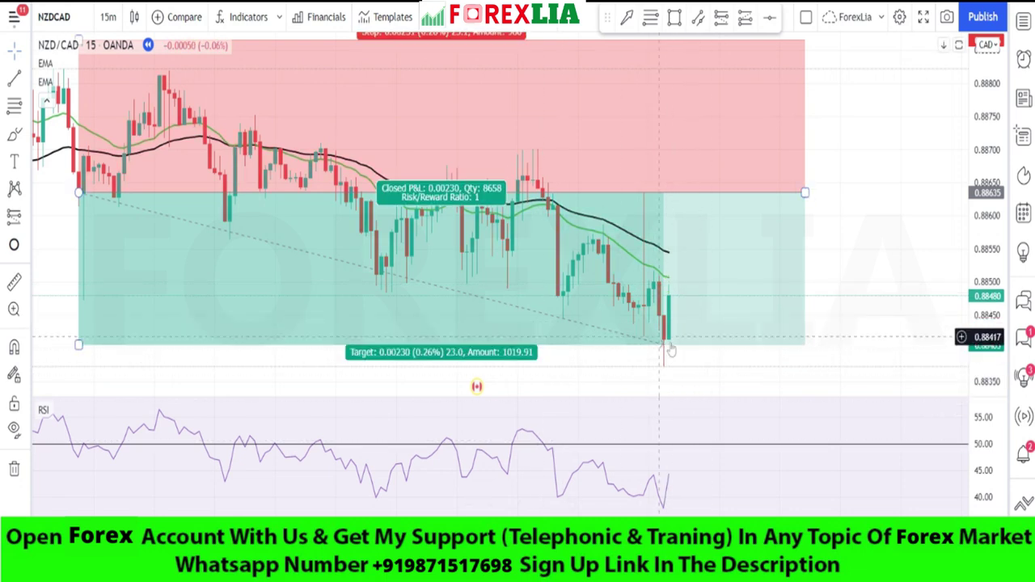
drag(805, 193, 668, 224)
click(656, 371)
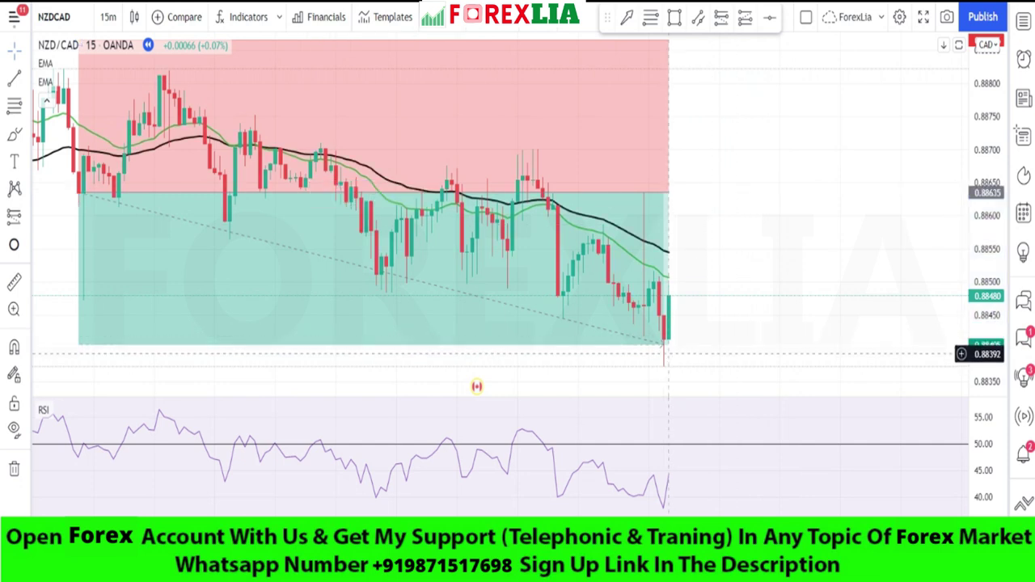